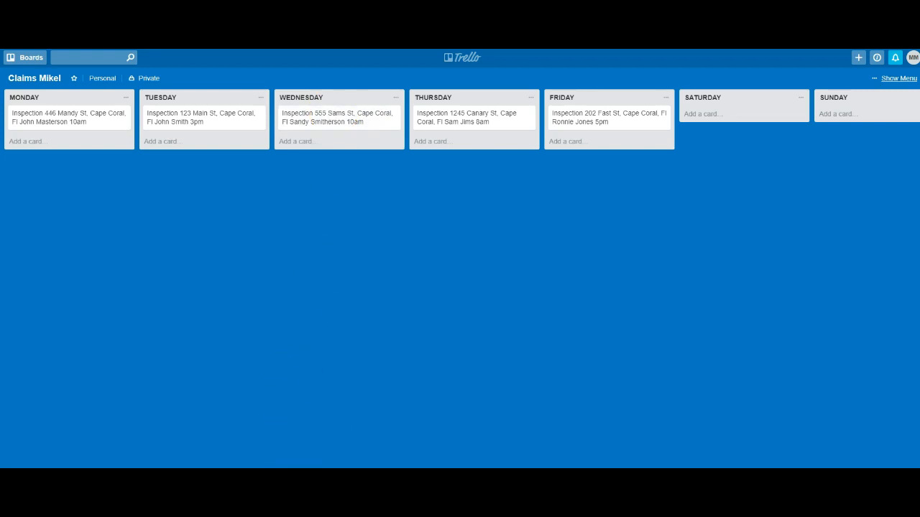
Drag Monday's inspection card into the Tuesday list, above Tuesday's existing inspection
{"action": "scroll", "coordinate": [460, 288], "scroll_direction": "right", "scroll_amount": 4}
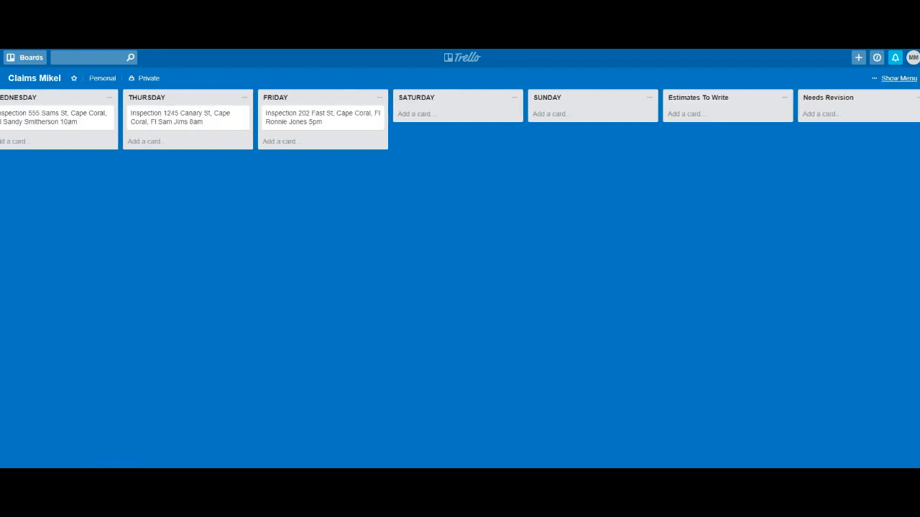
{"action": "left_click_drag", "start_coordinate": [429, 474], "coordinate": [479, 467]}
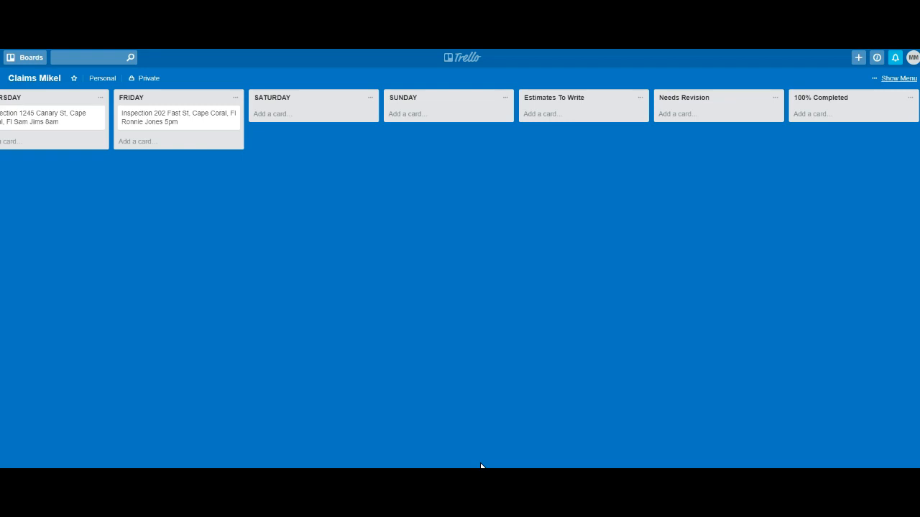
{"action": "left_click_drag", "start_coordinate": [480, 466], "coordinate": [188, 468]}
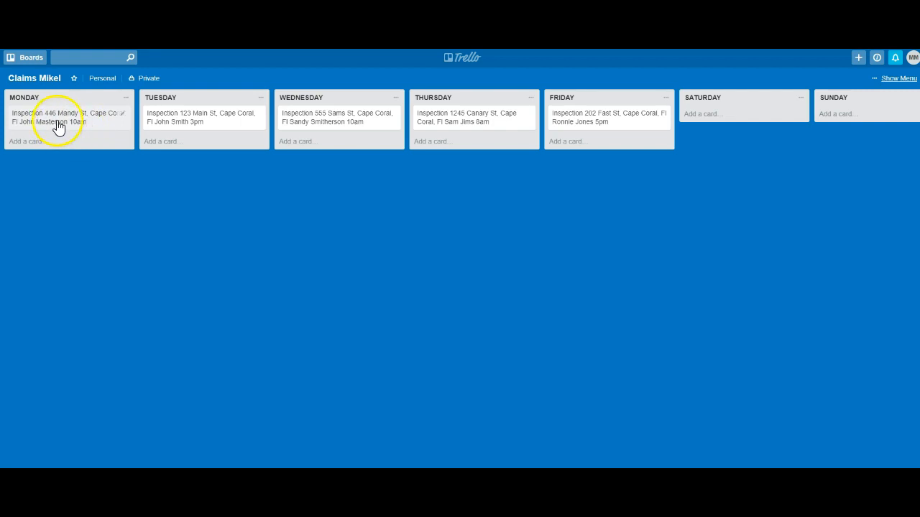
{"action": "left_click_drag", "start_coordinate": [60, 124], "coordinate": [181, 119]}
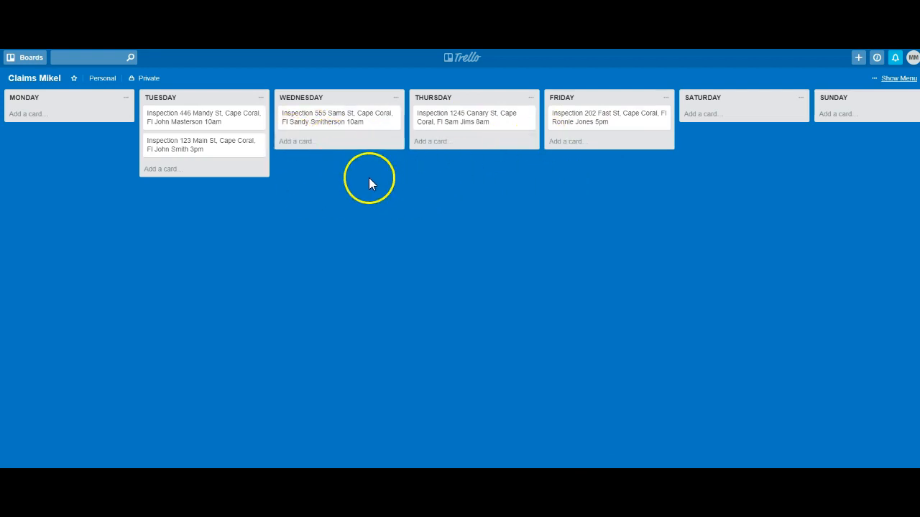
{"action": "left_click", "coordinate": [300, 142]}
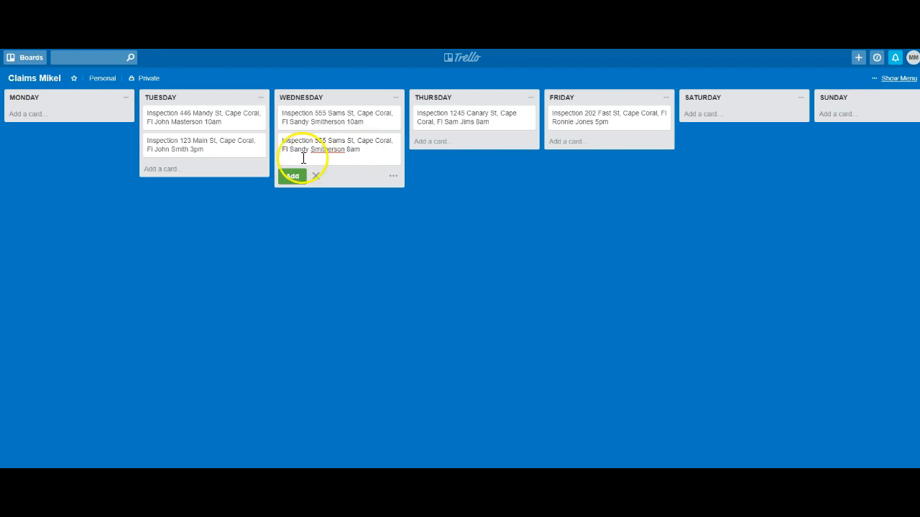
{"action": "left_click_drag", "start_coordinate": [344, 149], "coordinate": [292, 156]}
{"action": "type", "text": "Max"}
{"action": "left_click_drag", "start_coordinate": [327, 141], "coordinate": [315, 141]}
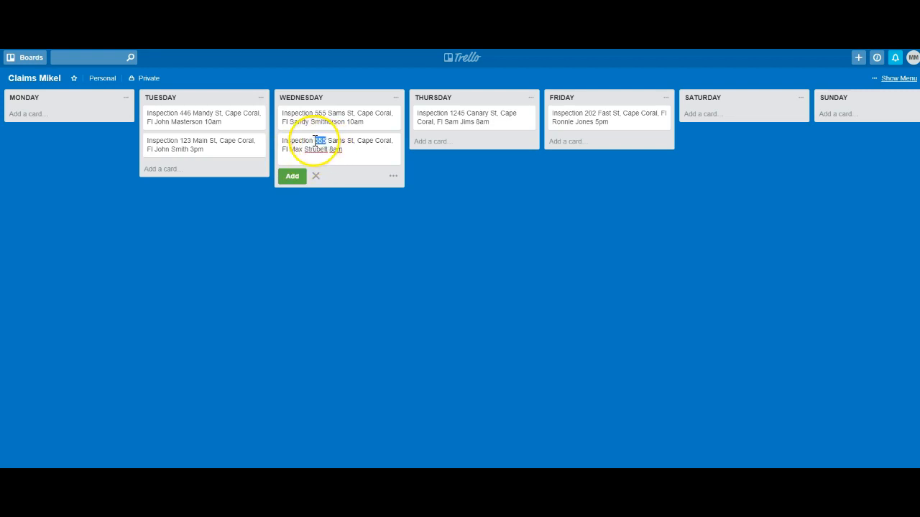
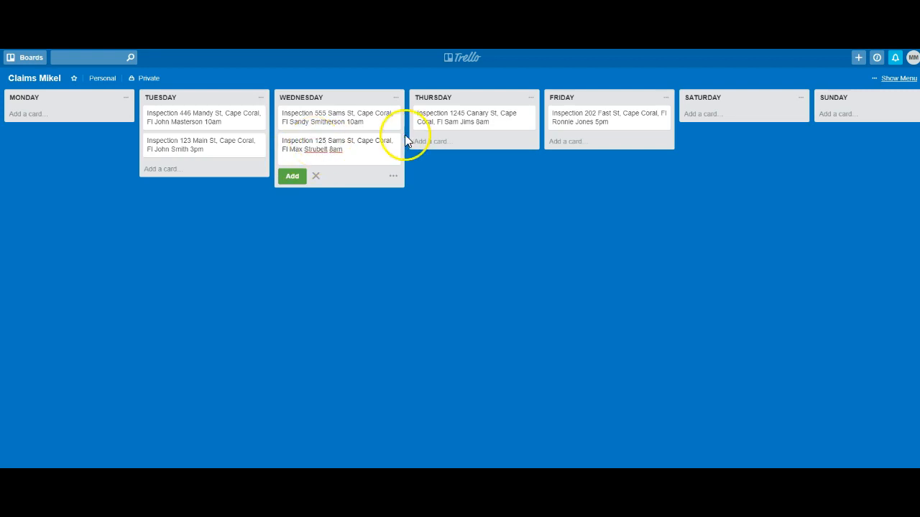
{"action": "left_click_drag", "start_coordinate": [346, 141], "coordinate": [329, 142]}
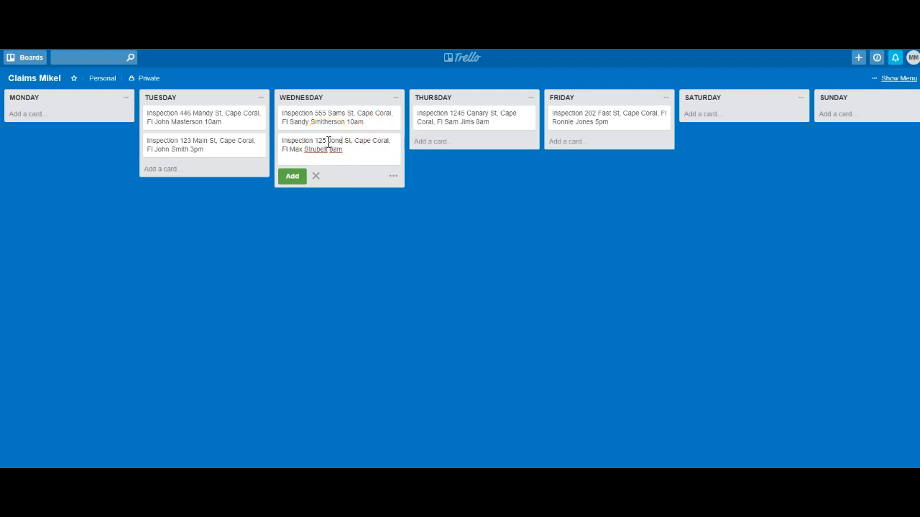
{"action": "left_click", "coordinate": [292, 176]}
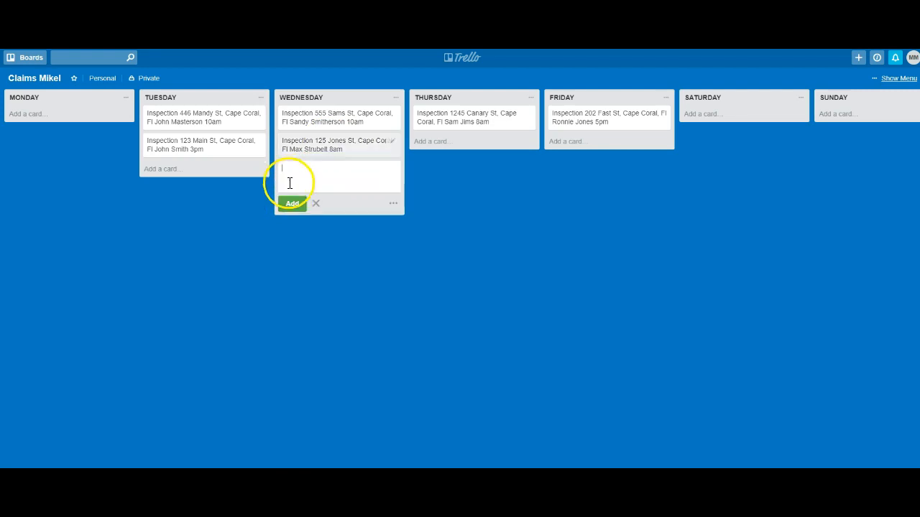
{"action": "left_click", "coordinate": [326, 253]}
{"action": "mouse_move", "coordinate": [330, 156]}
{"action": "left_mouse_down"}
{"action": "mouse_move", "coordinate": [287, 144]}
{"action": "mouse_move", "coordinate": [202, 152]}
{"action": "mouse_move", "coordinate": [74, 122]}
{"action": "mouse_move", "coordinate": [548, 127]}
{"action": "mouse_move", "coordinate": [326, 137]}
{"action": "mouse_move", "coordinate": [345, 150]}
{"action": "left_mouse_up"}
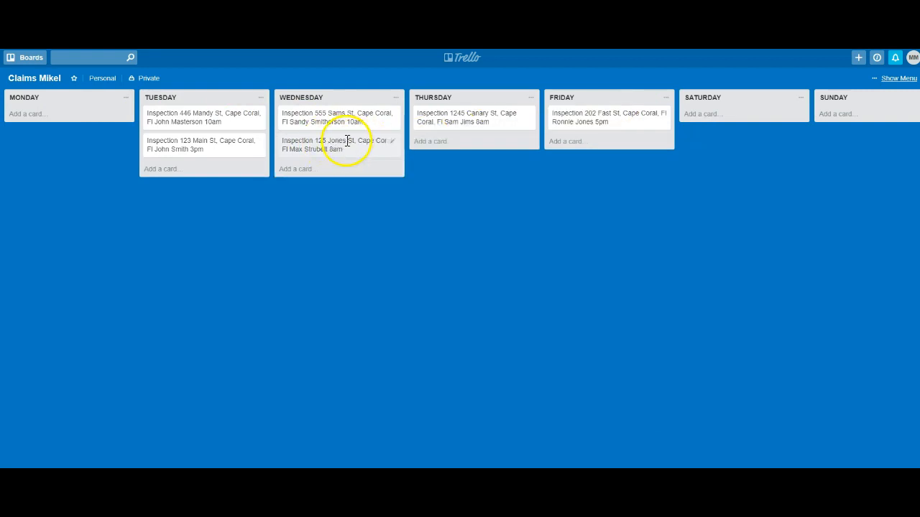
{"action": "left_click", "coordinate": [349, 148]}
Close the Jones St card's details, leaving its title and description unchanged
{"action": "left_click", "coordinate": [494, 85]}
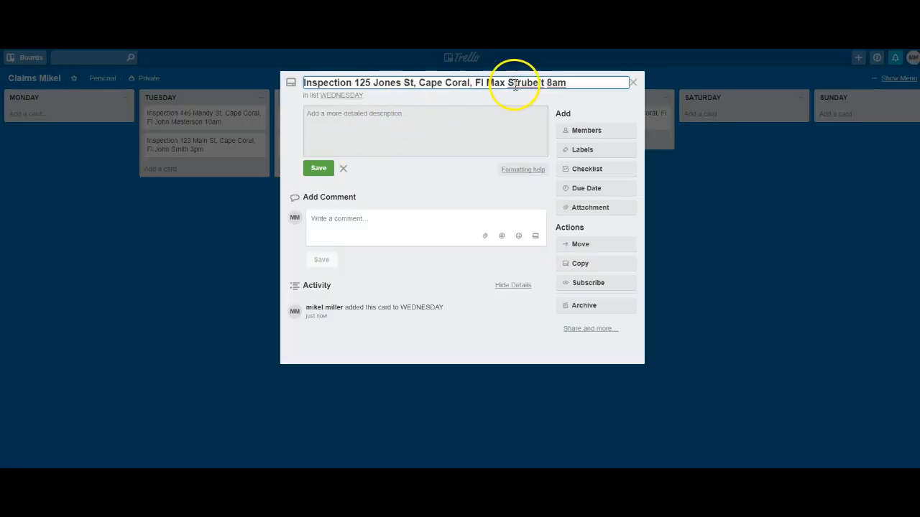
{"action": "left_click_drag", "start_coordinate": [571, 82], "coordinate": [392, 82]}
{"action": "left_click", "coordinate": [379, 113]}
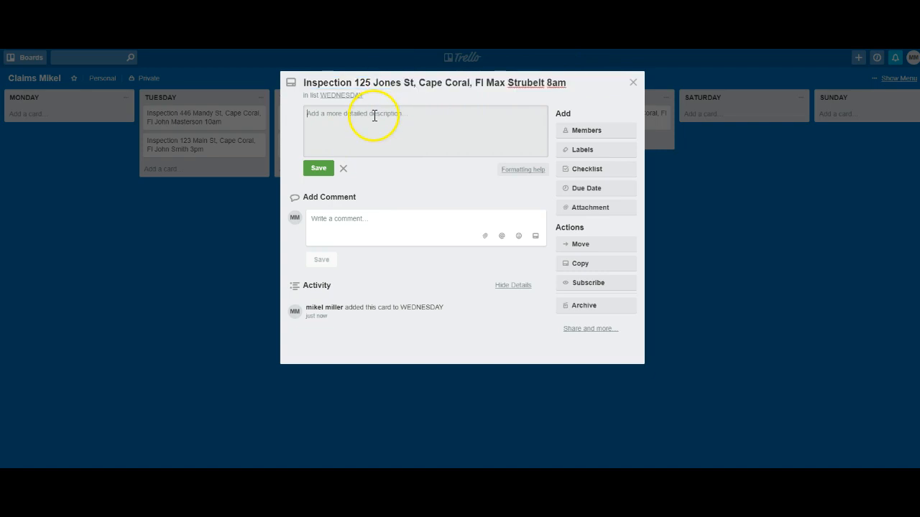
{"action": "left_click", "coordinate": [361, 223]}
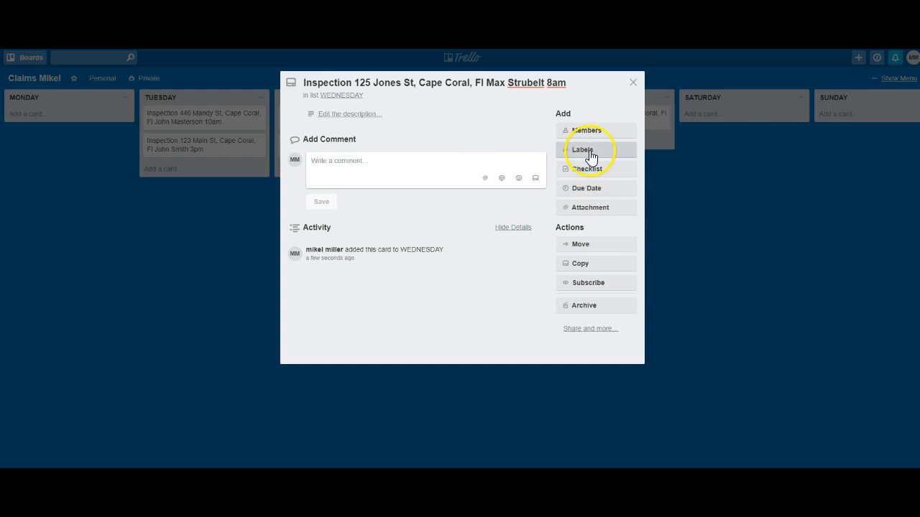
{"action": "left_click", "coordinate": [702, 221]}
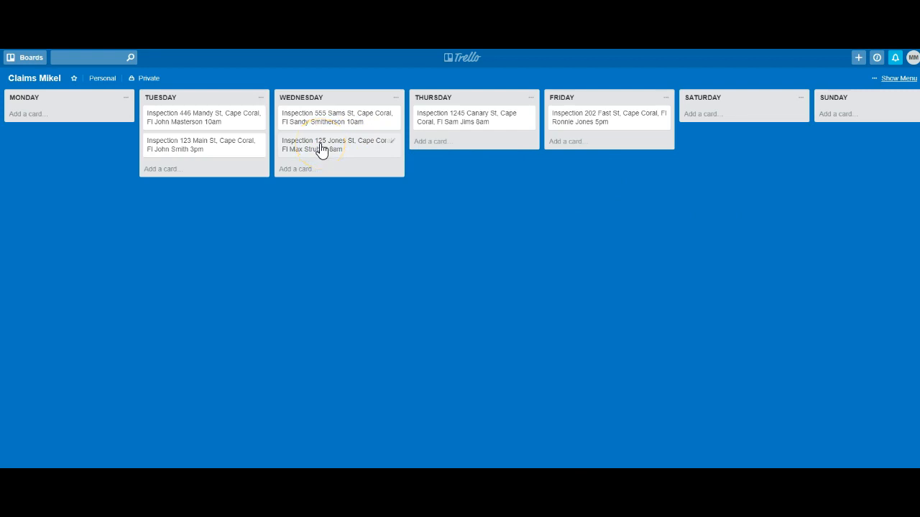
Drag the Jones St inspection card from Wednesday into Estimates To Write
{"action": "left_click_drag", "start_coordinate": [304, 143], "coordinate": [751, 126]}
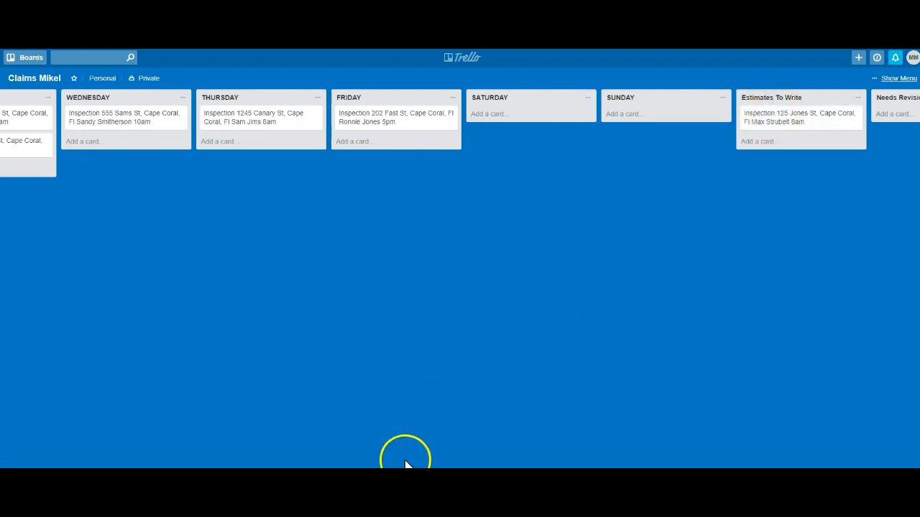
{"action": "key", "text": "ctrl+a"}
{"action": "left_click", "coordinate": [392, 460]}
{"action": "left_click_drag", "start_coordinate": [302, 465], "coordinate": [180, 465]}
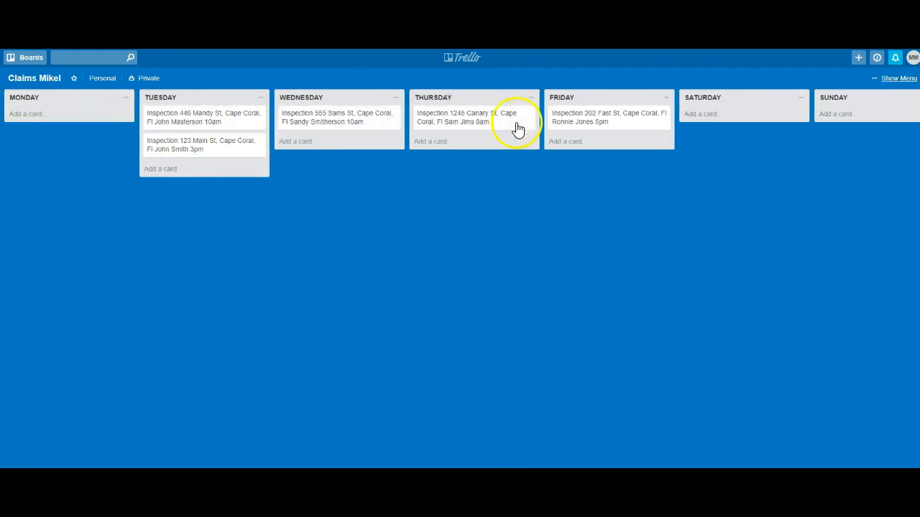
{"action": "left_click_drag", "start_coordinate": [399, 465], "coordinate": [527, 465]}
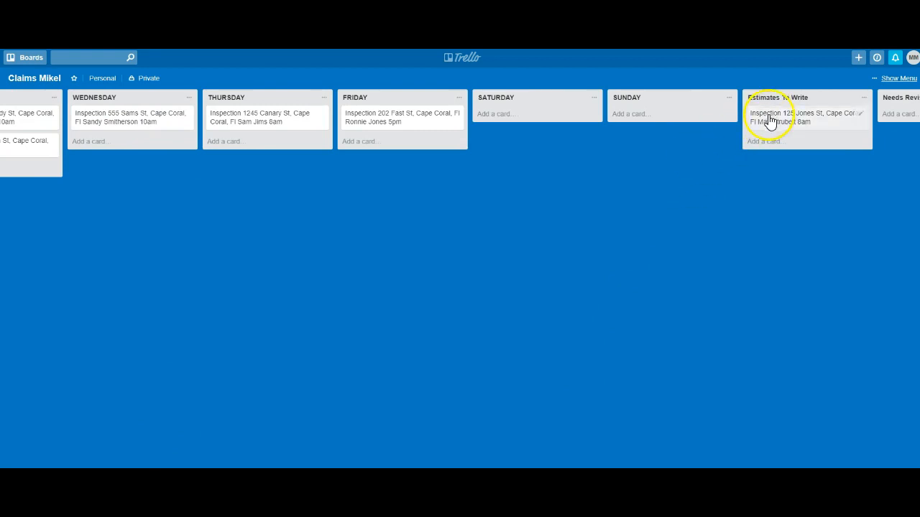
{"action": "left_click_drag", "start_coordinate": [387, 465], "coordinate": [454, 465]}
Move the Jones St card on to 100% Completed, then back into Needs Revision
{"action": "left_click_drag", "start_coordinate": [678, 127], "coordinate": [766, 113]}
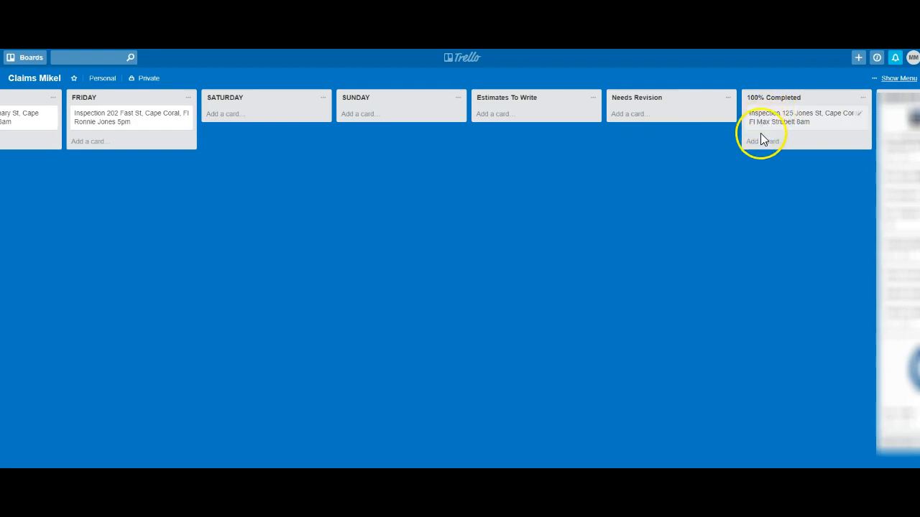
{"action": "left_click_drag", "start_coordinate": [718, 473], "coordinate": [686, 473]}
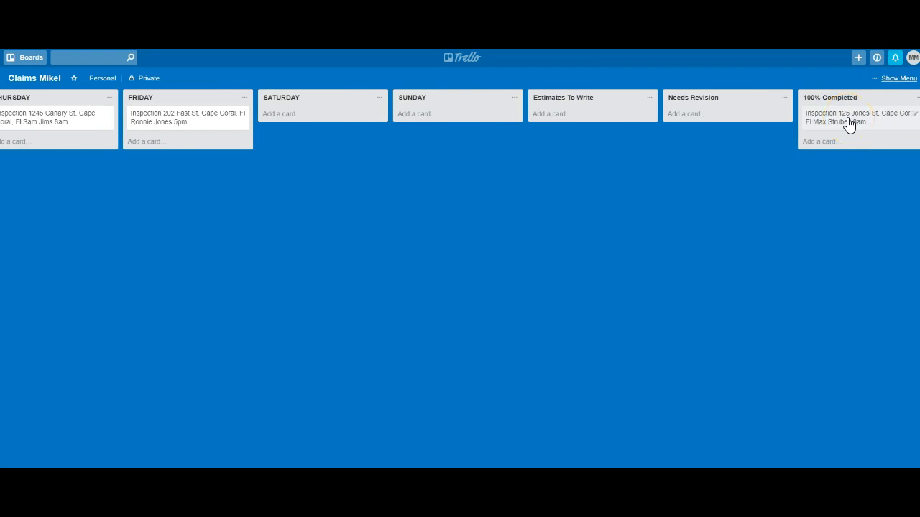
{"action": "left_click_drag", "start_coordinate": [850, 124], "coordinate": [715, 119]}
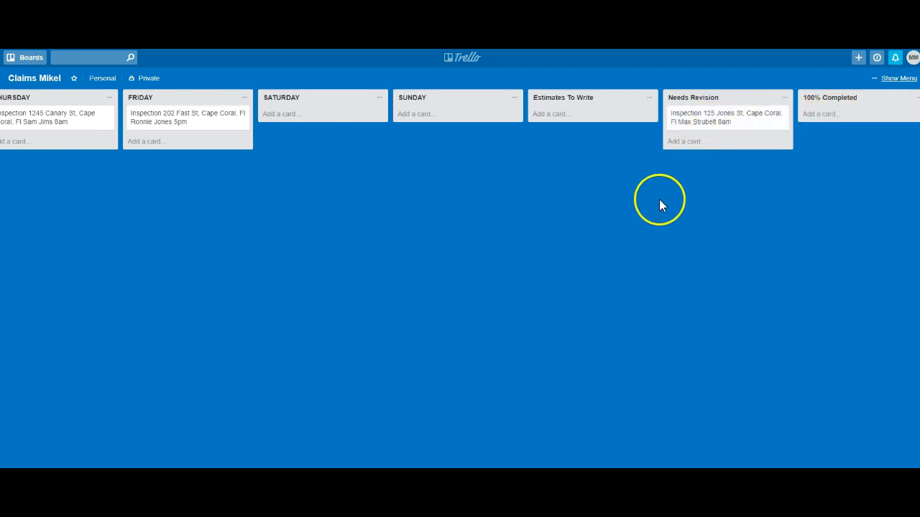
Drag the Jones St card from Needs Revision into 100% Completed, then scroll back to Monday
{"action": "left_click_drag", "start_coordinate": [597, 472], "coordinate": [403, 471]}
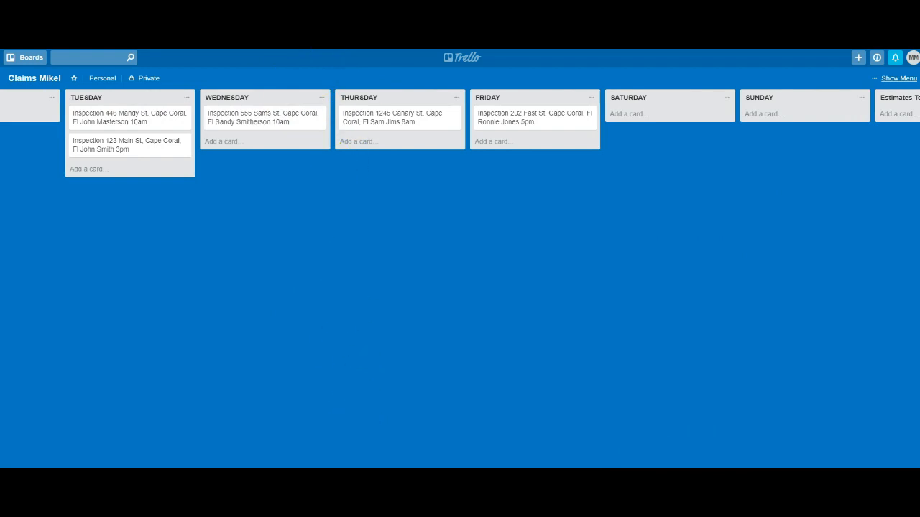
{"action": "left_click_drag", "start_coordinate": [489, 471], "coordinate": [611, 471]}
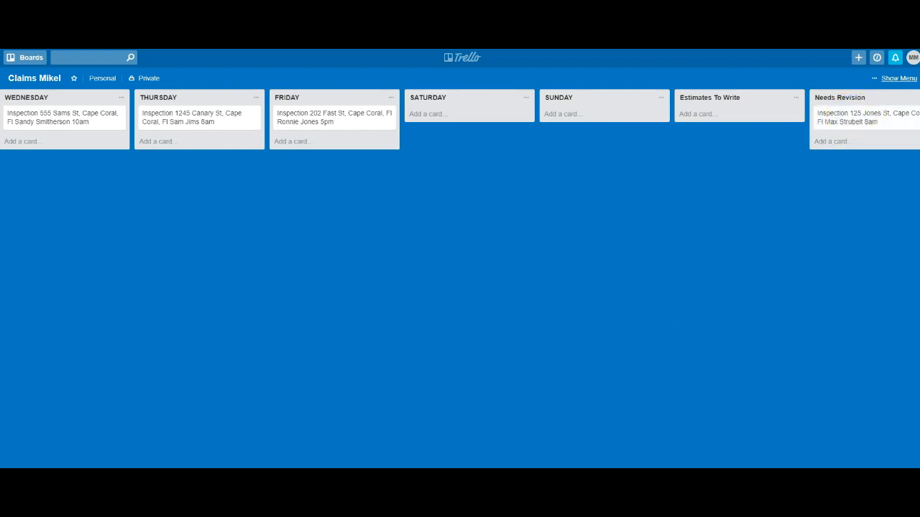
{"action": "left_click_drag", "start_coordinate": [552, 471], "coordinate": [678, 471]}
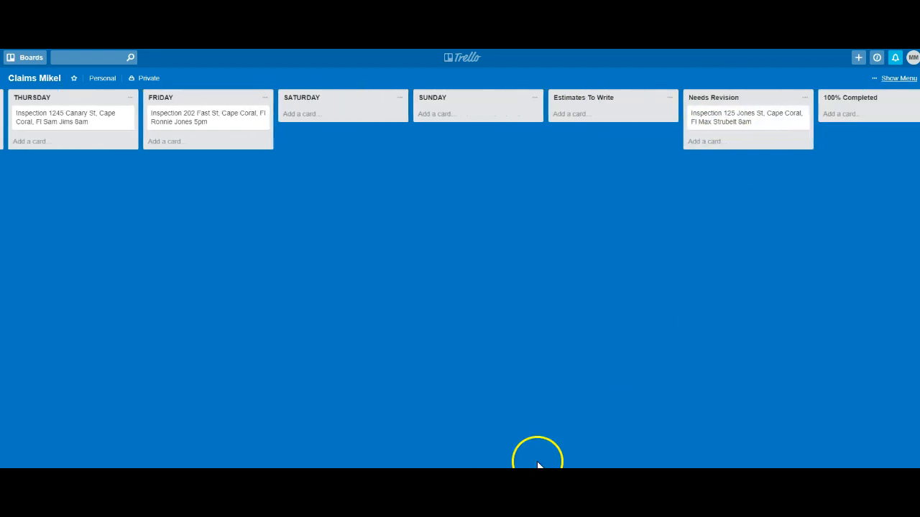
{"action": "left_click_drag", "start_coordinate": [735, 123], "coordinate": [828, 136]}
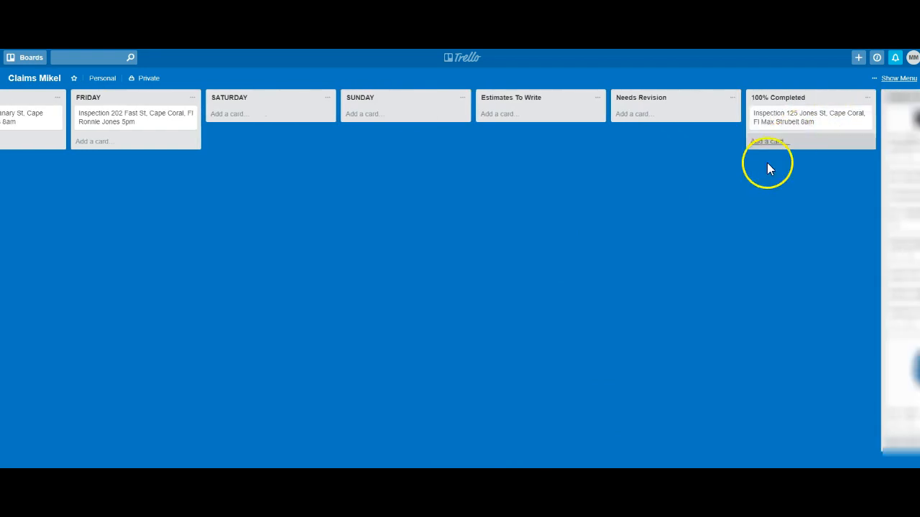
{"action": "left_click_drag", "start_coordinate": [515, 471], "coordinate": [248, 460]}
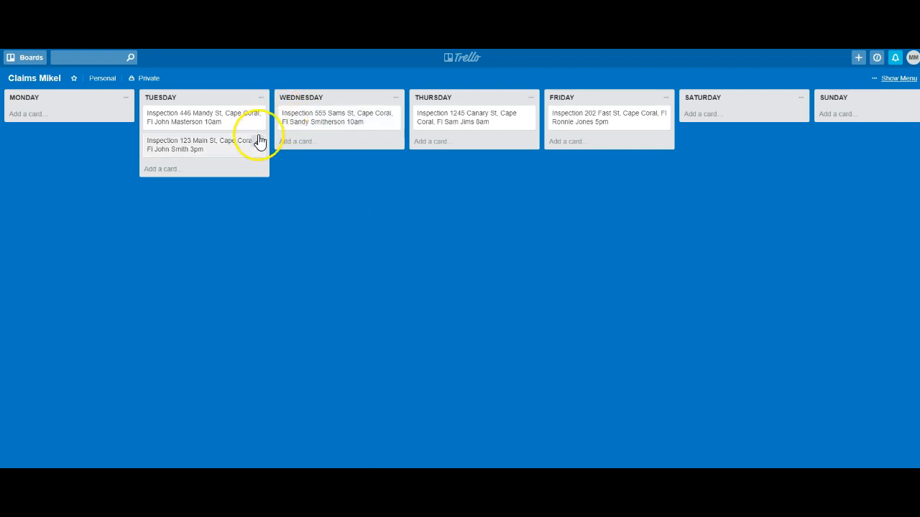
{"action": "left_click_drag", "start_coordinate": [352, 123], "coordinate": [304, 116]}
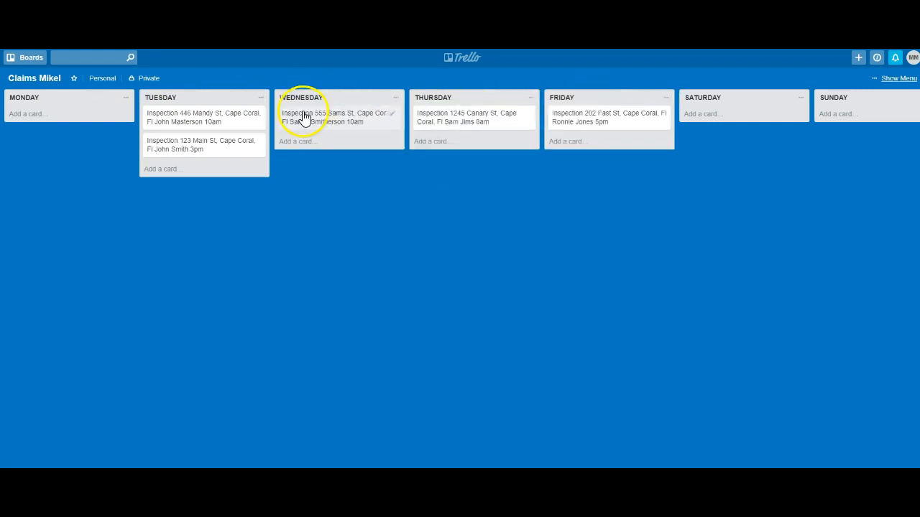